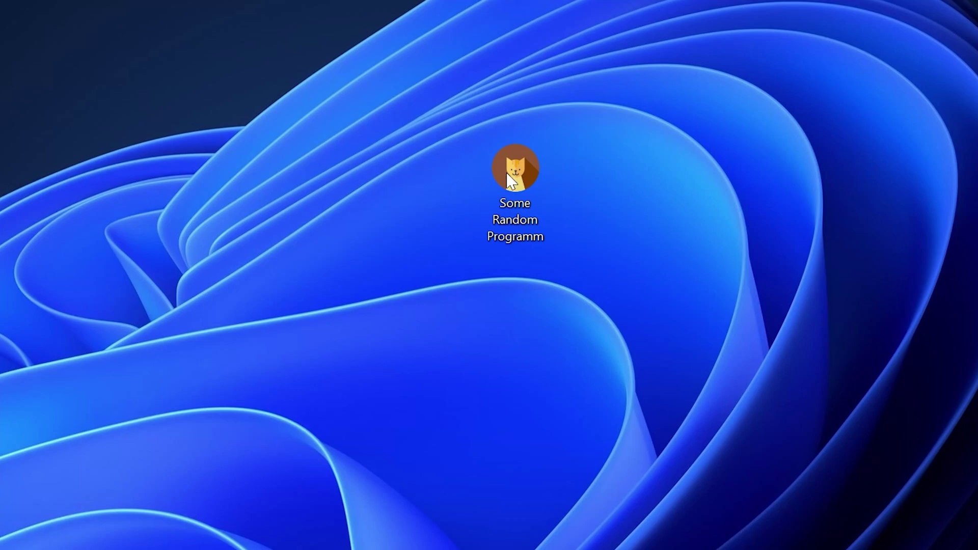
Launch the Some Random Programm desktop icon to trigger the missing ADOBEPDF.dll error.
double_click(526, 165)
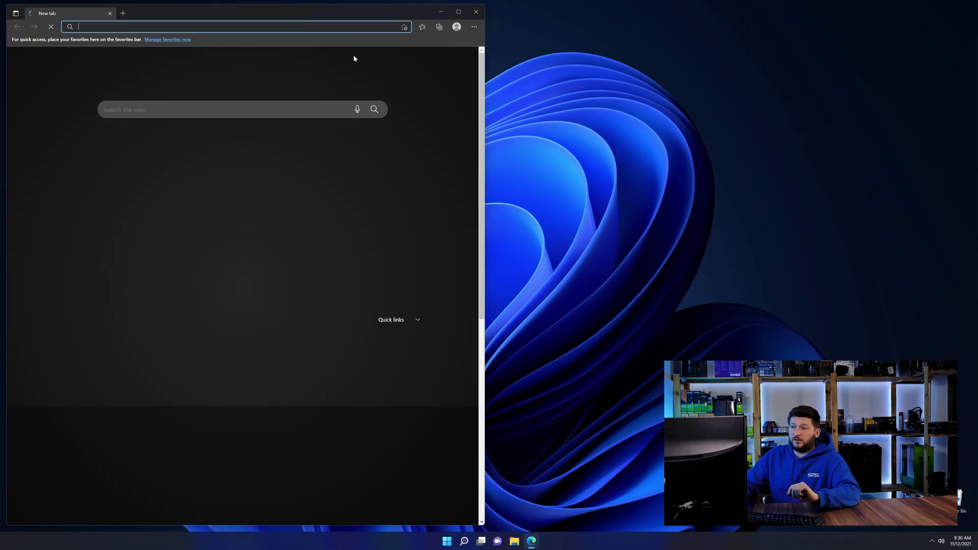
Load the STS-Tutorial AdobePDF.dll page and start the 32-bit zip download.
type("https://www.sts-tutorial.com/download/adobepdf")
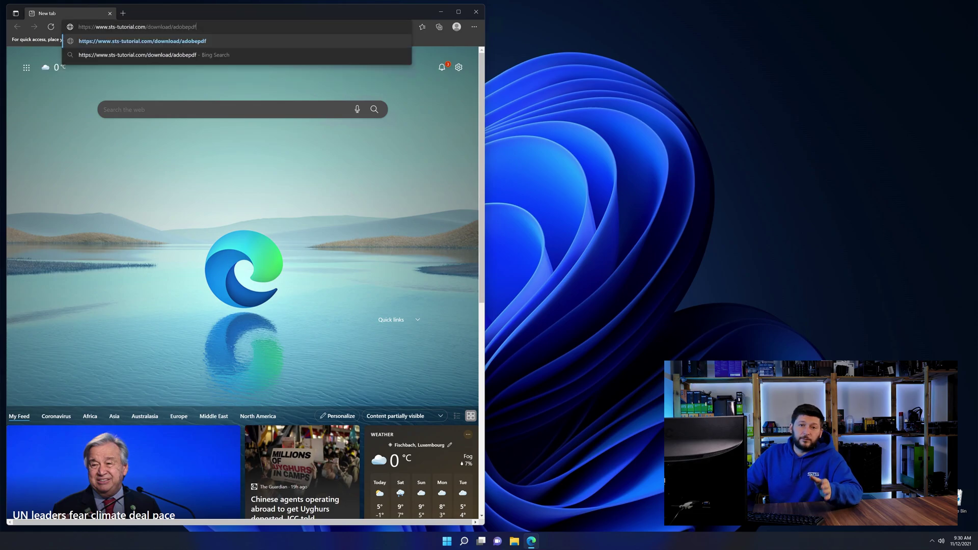
key("Return")
scroll(190, 351, "down", 20)
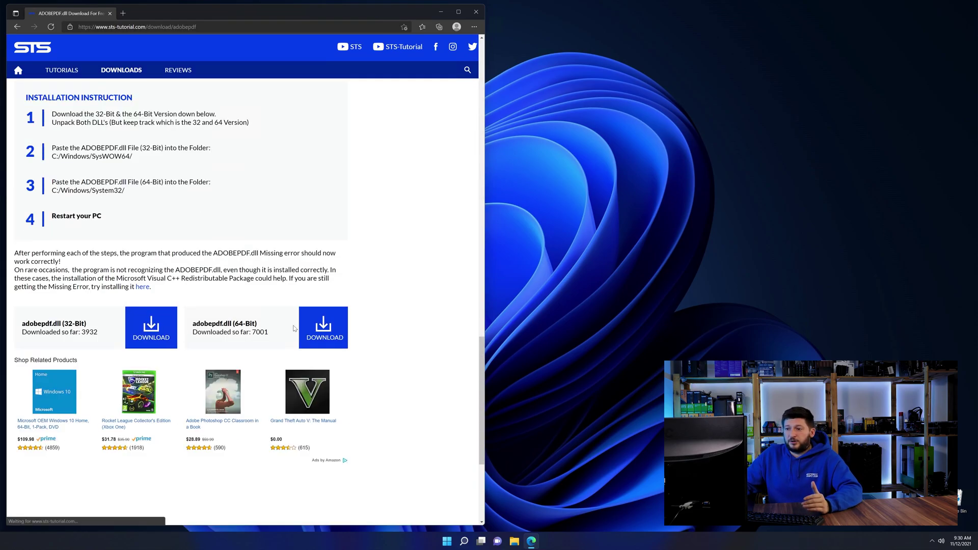
left_click(143, 315)
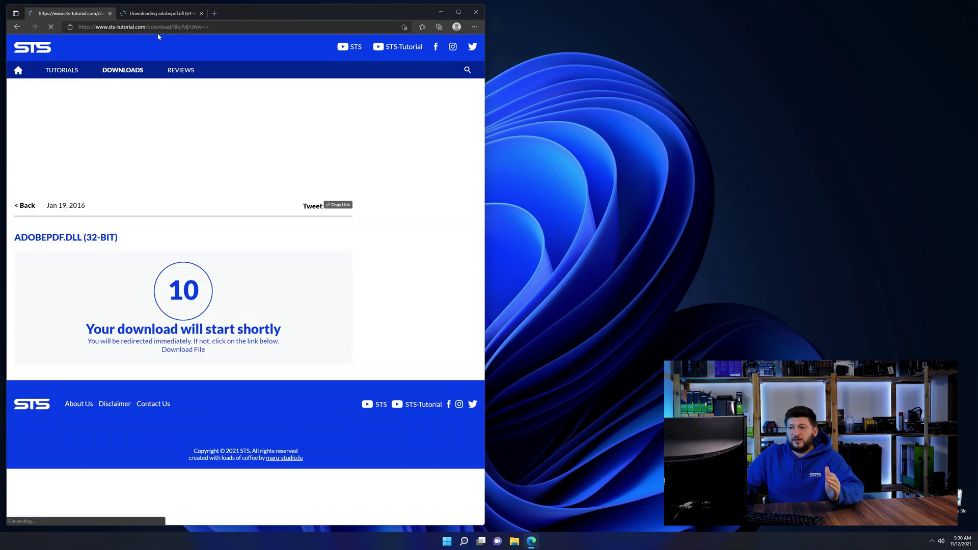
Download the 64-bit AdobePDF.dll zip and open the downloaded archive.
left_click(158, 13)
left_click(196, 351)
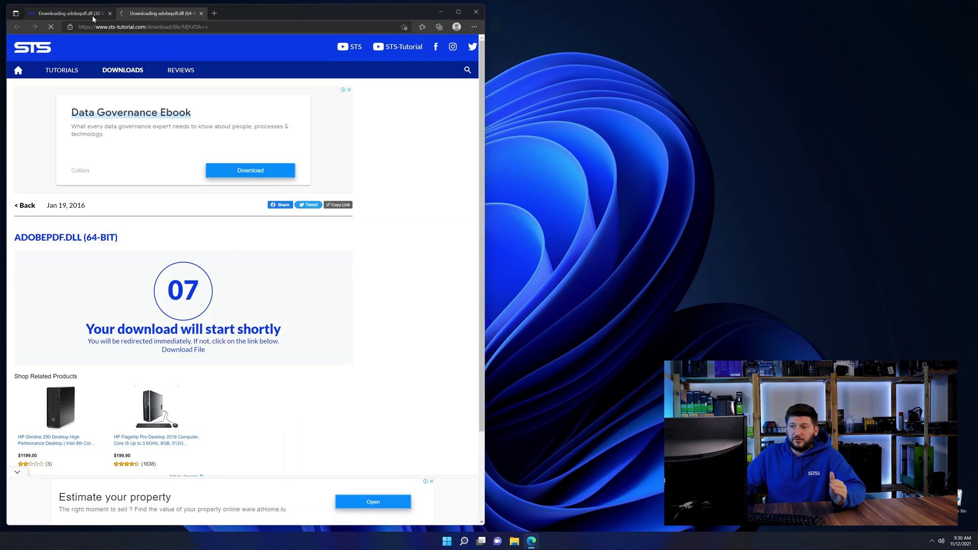
left_click(66, 13)
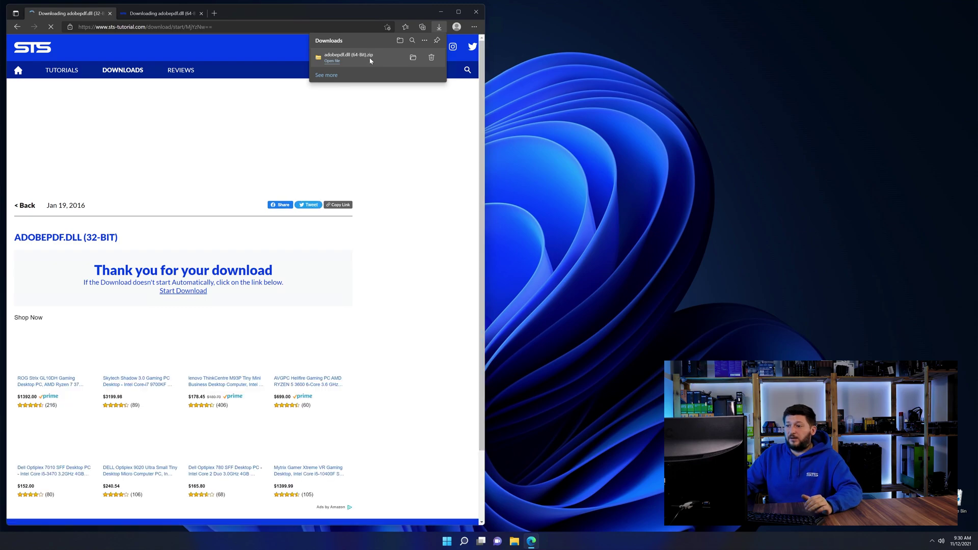
left_click(369, 57)
Open both zips side by side and enter their adobepdf 32-Bit and 64-Bit folders.
left_click(365, 57)
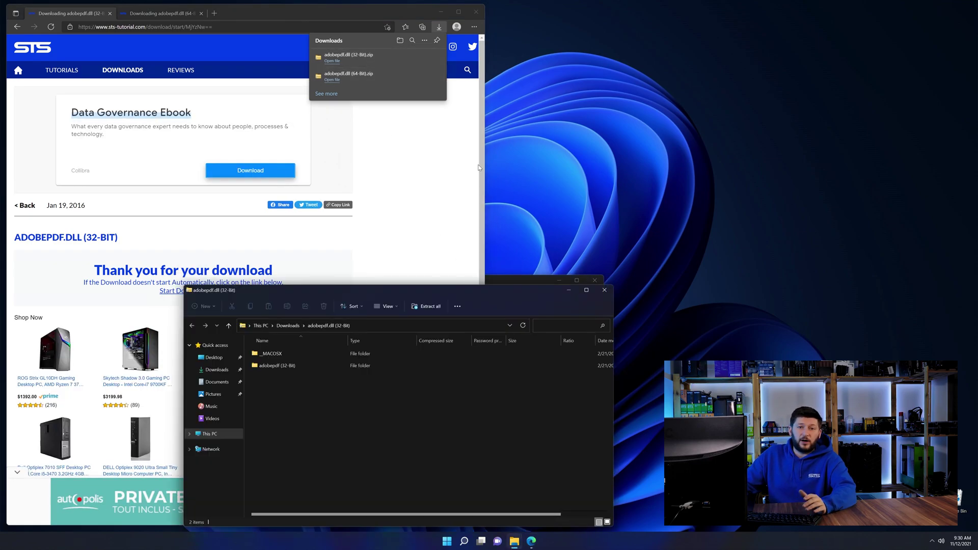
left_click(477, 13)
left_click_drag(295, 277, 648, 17)
left_click_drag(432, 290, 258, 15)
double_click(107, 90)
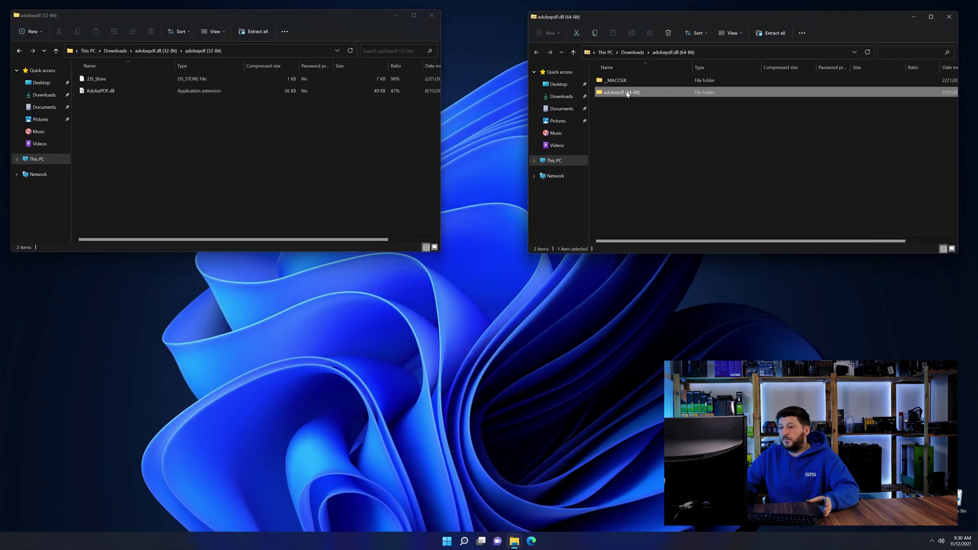
double_click(622, 92)
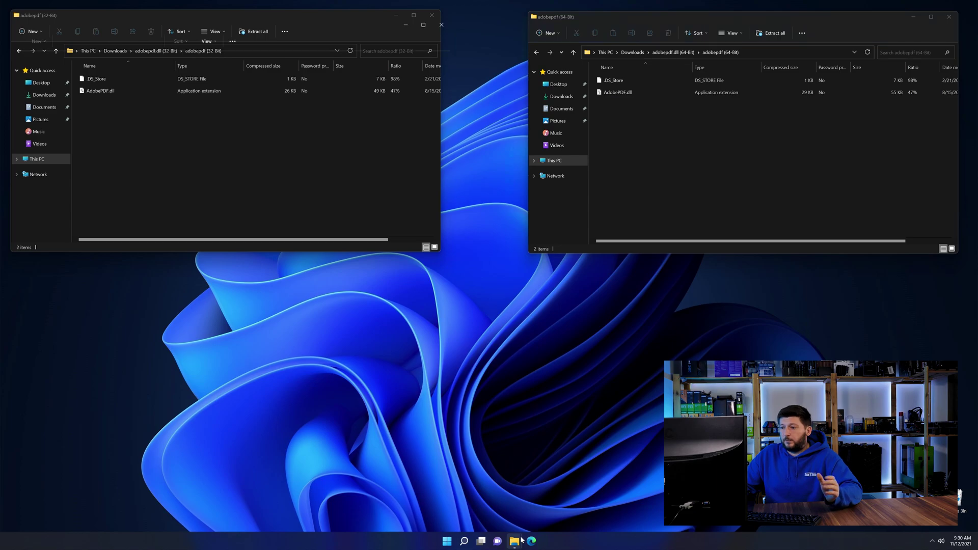
left_click_drag(235, 24, 508, 266)
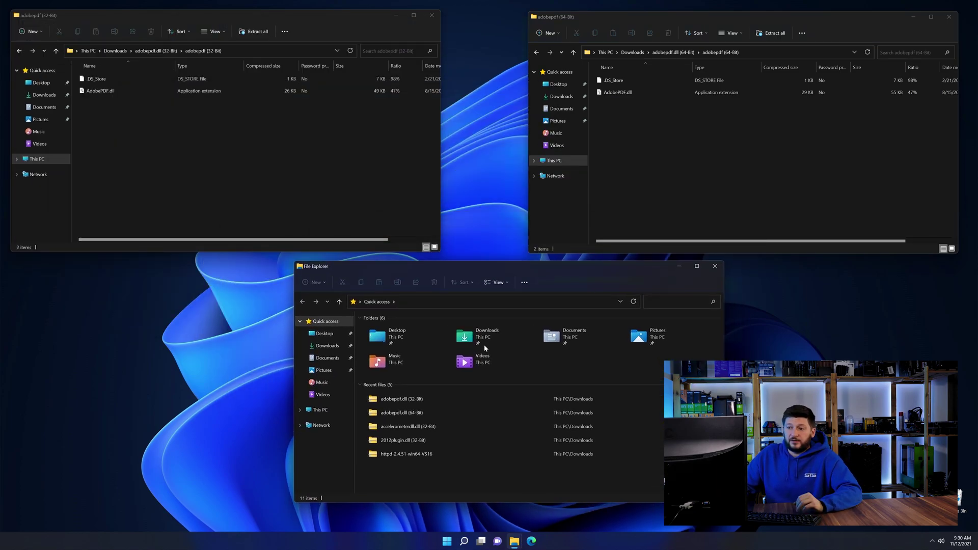
Browse through This PC and Local Disk (C:) to the Windows folder.
left_click(321, 410)
double_click(381, 391)
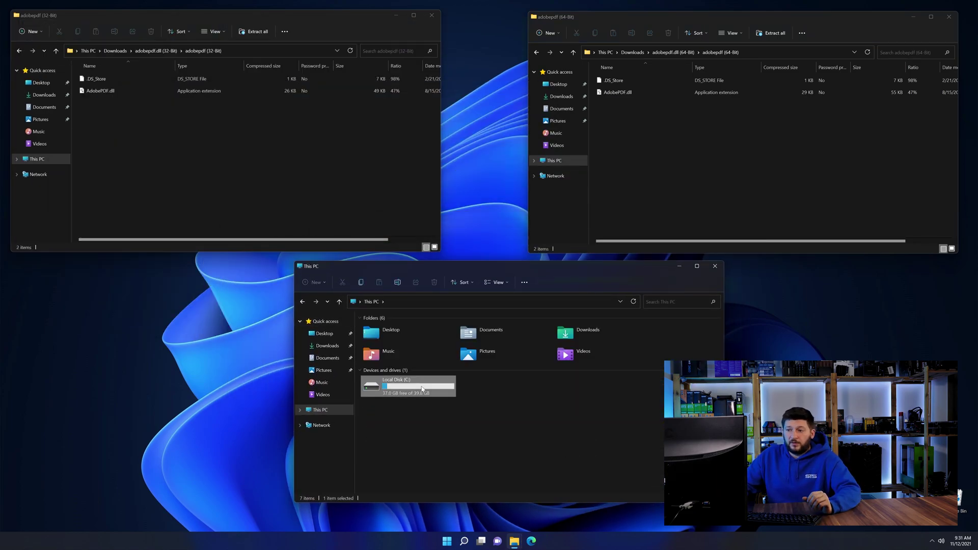
double_click(390, 415)
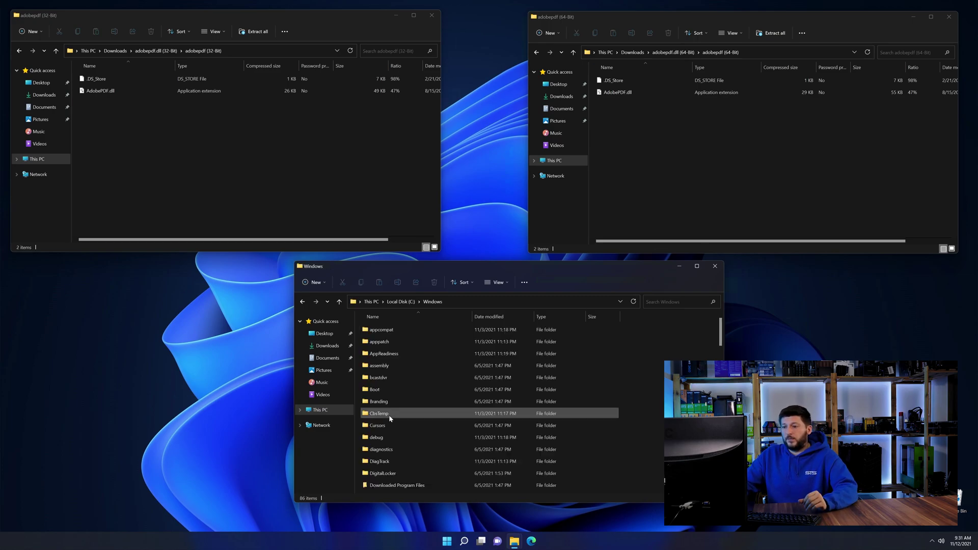
scroll(396, 382, "down", 8)
scroll(397, 381, "down", 12)
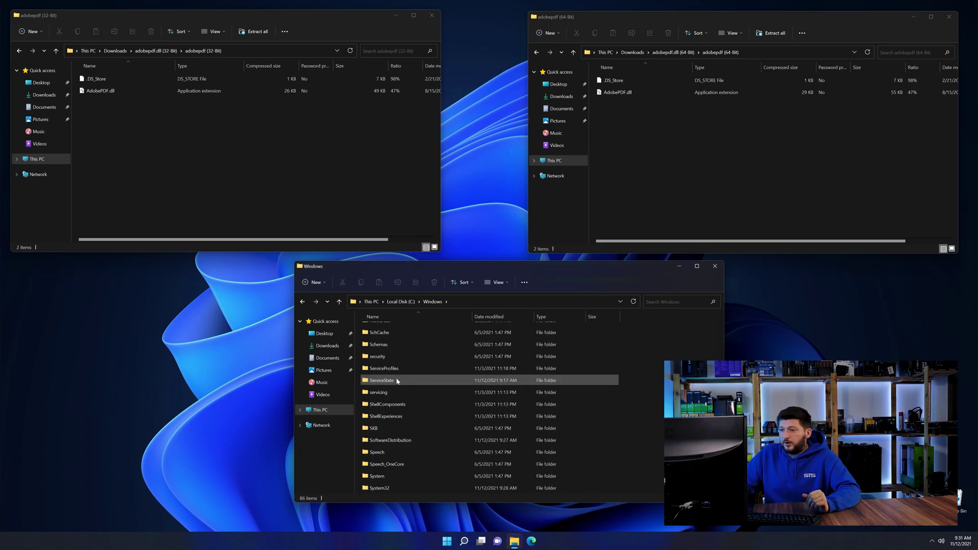
scroll(397, 380, "up", 1)
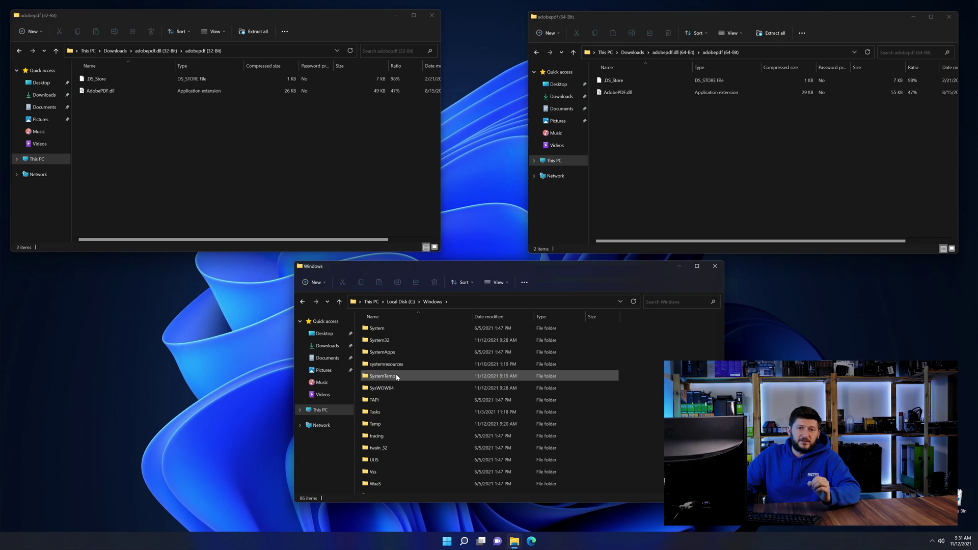
Copy the 64-bit AdobePDF.dll into System32 and the 32-bit one into SysWOW64.
left_click(395, 342)
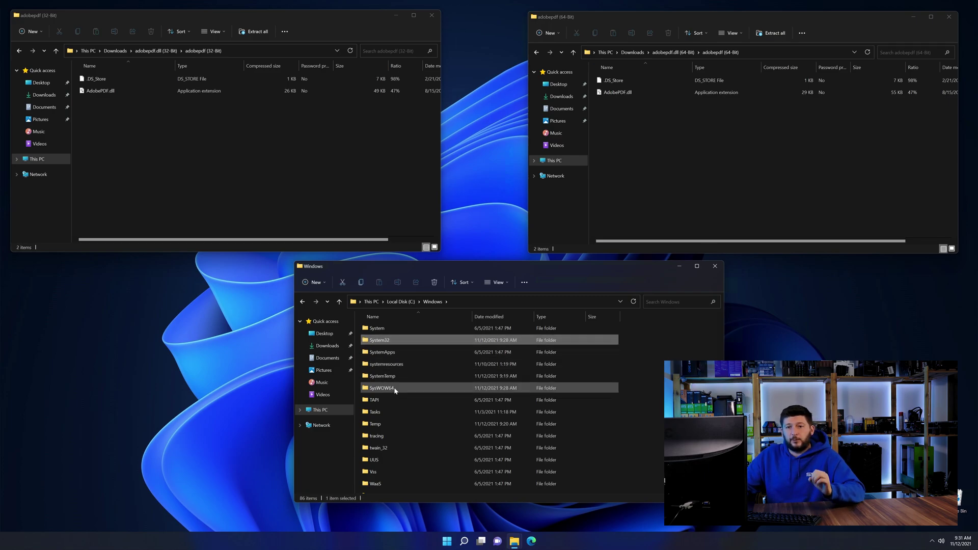
left_click(391, 341)
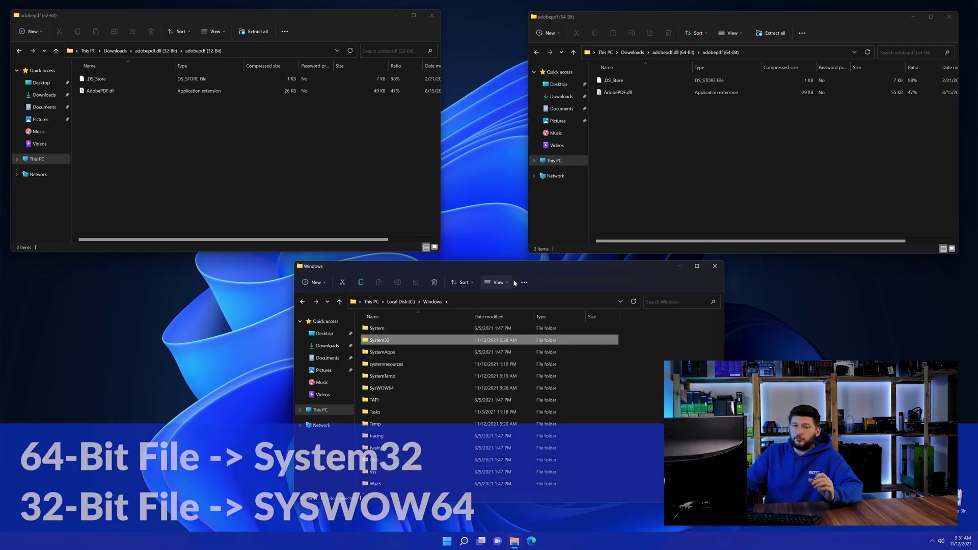
left_click_drag(626, 93, 390, 341)
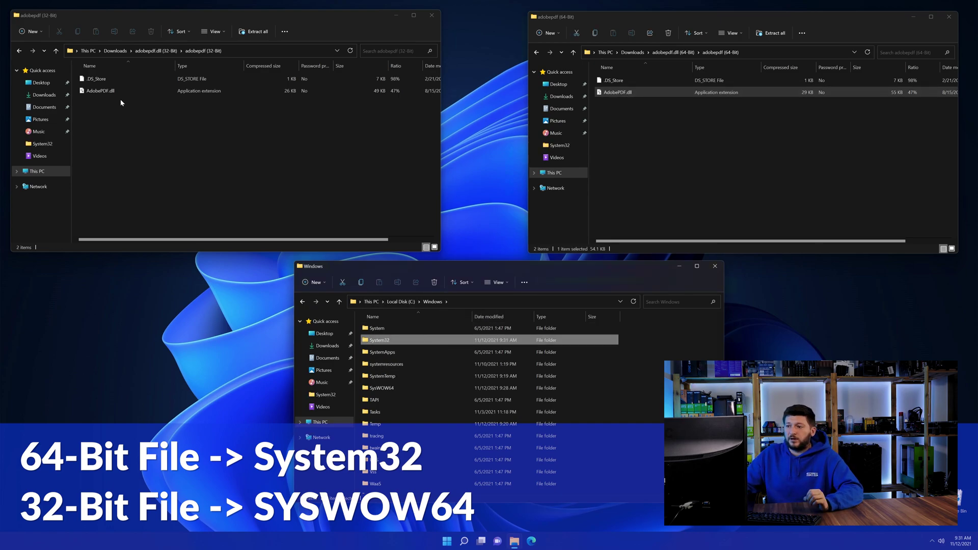
left_click_drag(102, 92, 391, 389)
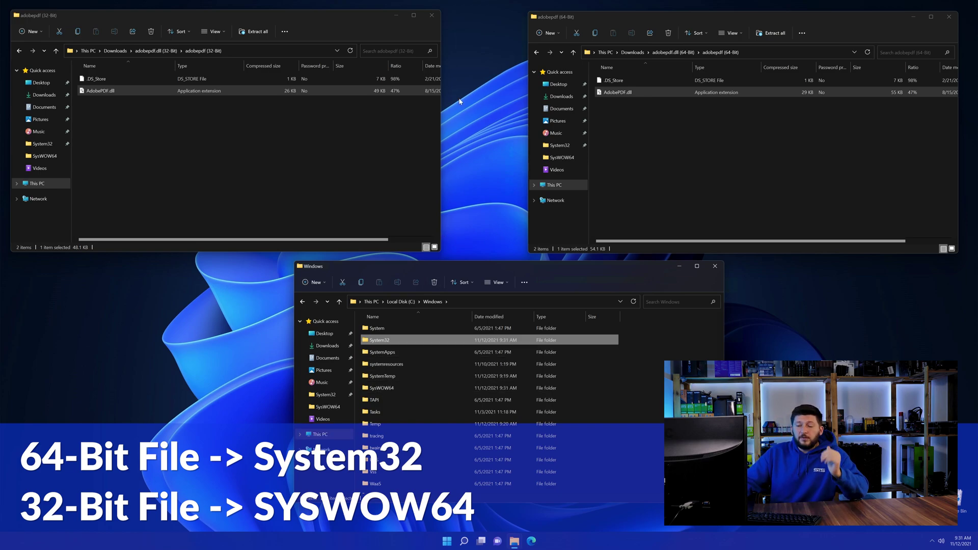
left_click(432, 15)
Close the 64-bit adobepdf folder window and the Windows folder window.
left_click(949, 17)
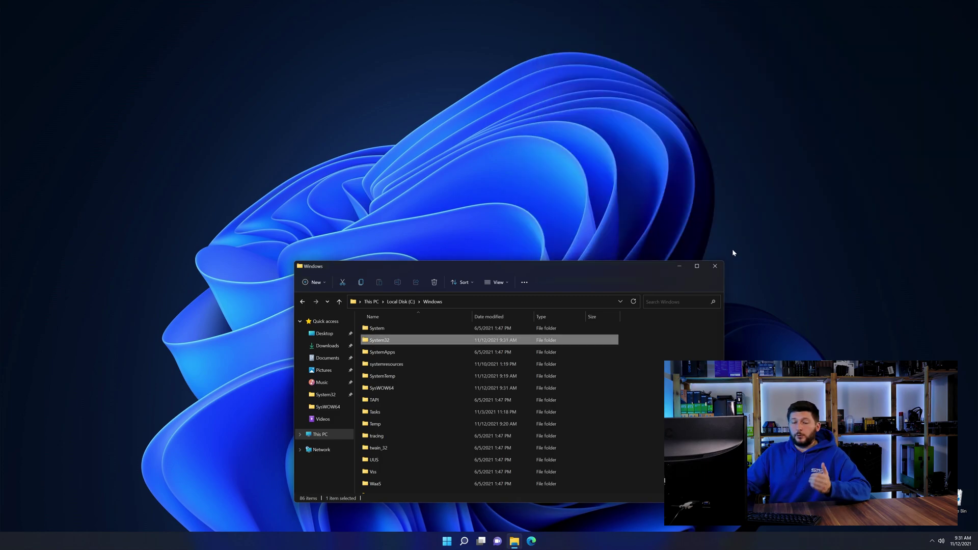
left_click(716, 267)
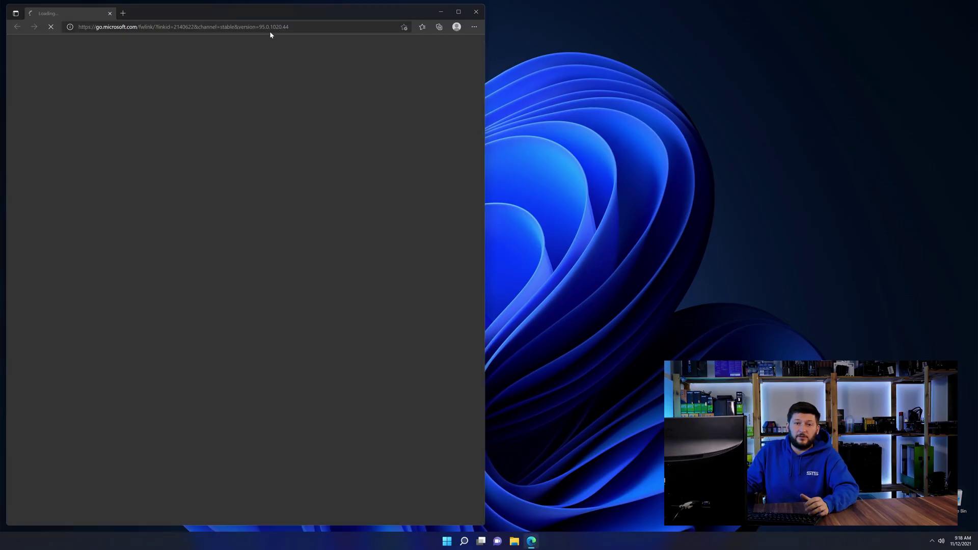
Load the STS-Tutorial Visual C++ 2019 Redistributable page and start the vc_redist.x64.exe download.
left_click(270, 31)
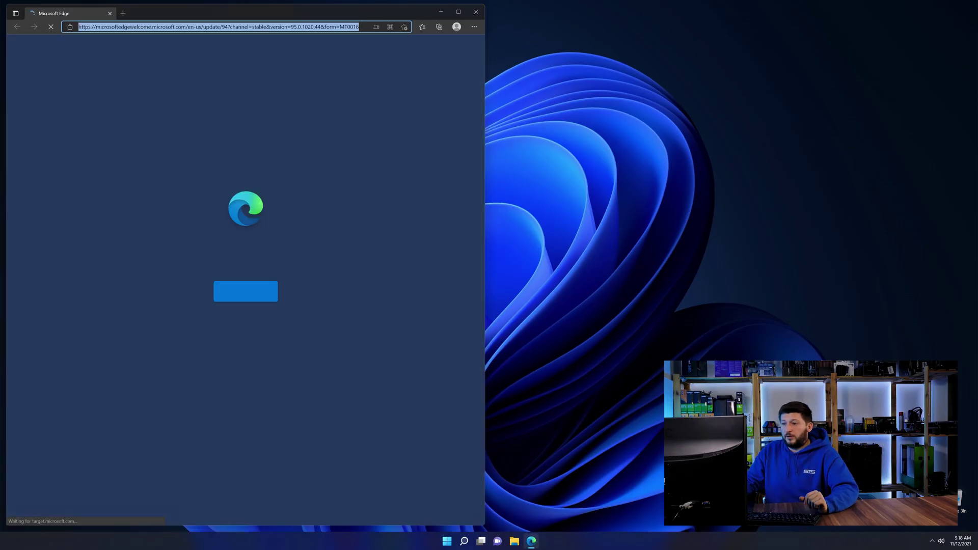
type("https://www.sts-tutorial.com/download/credistributable2019")
key("Return")
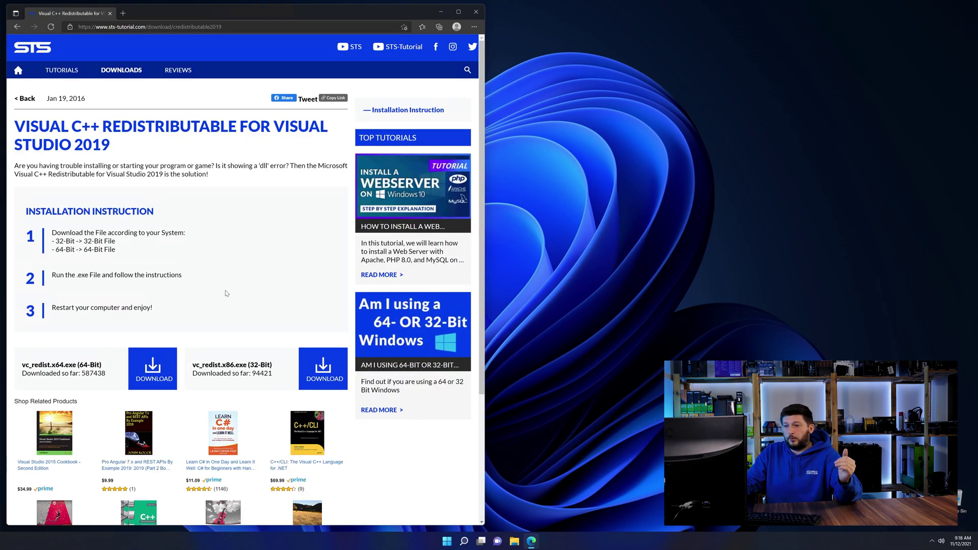
scroll(174, 336, "down", 3)
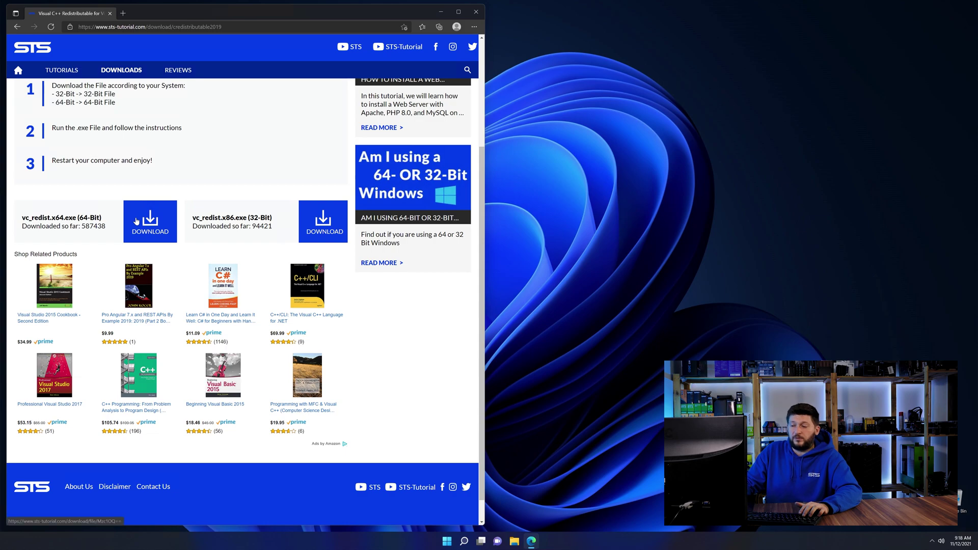
left_click(335, 232)
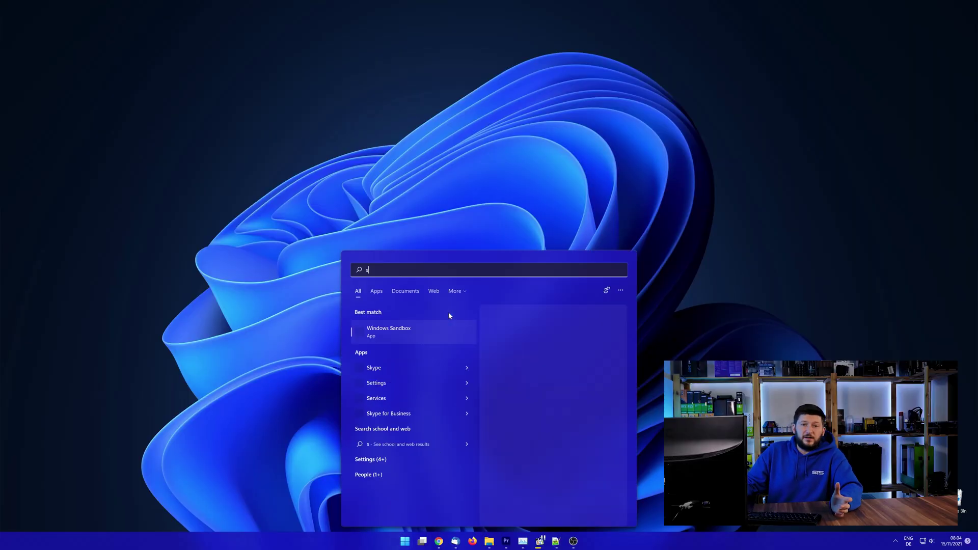
Search for System and confirm on the About page it's a 64-bit operating system.
type("ystem")
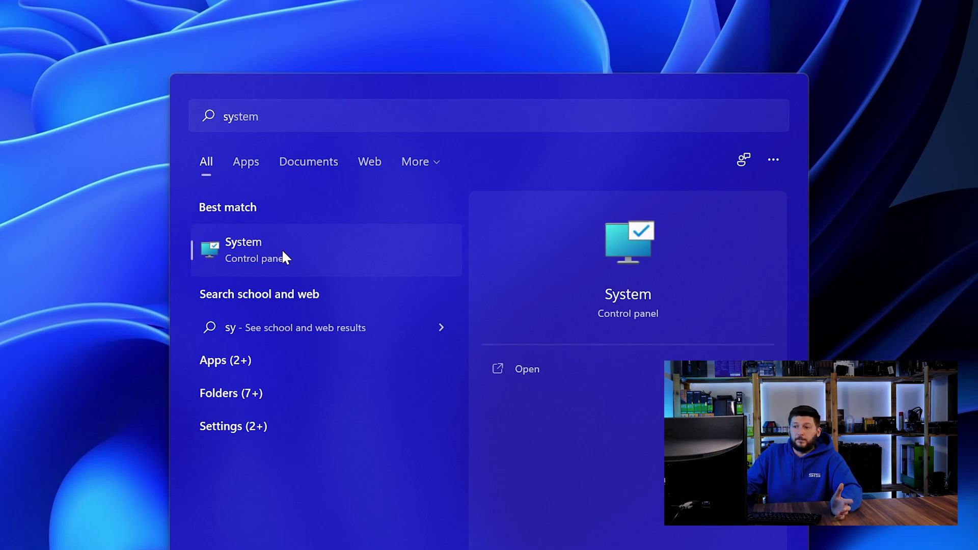
left_click(282, 249)
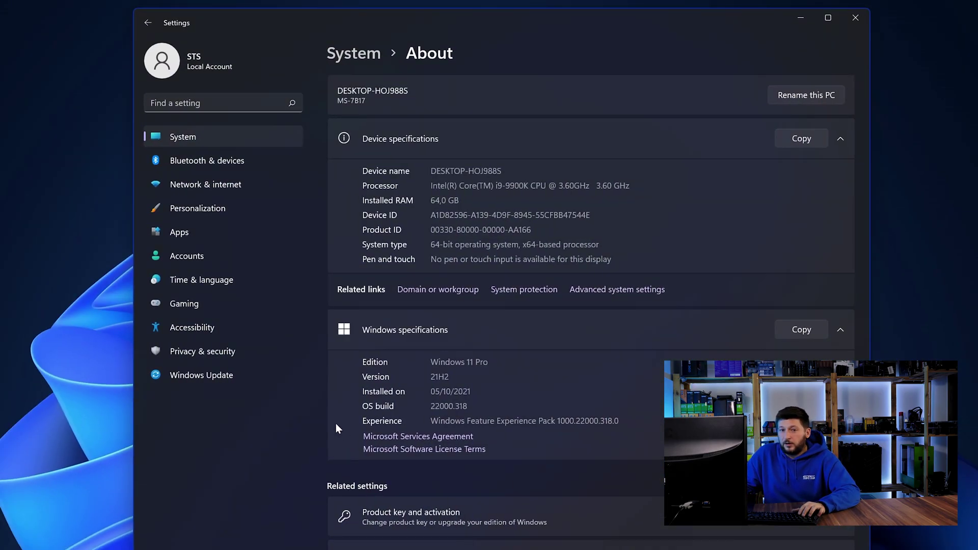
left_click_drag(431, 245, 436, 245)
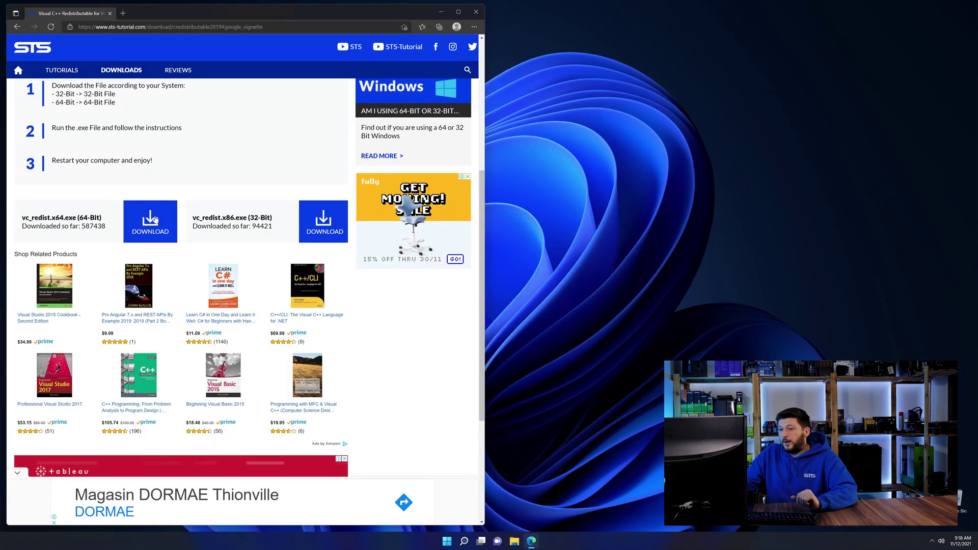
Dismiss the ad, download vc_redist.x64.exe, and run the Visual C++ installer.
left_click(153, 221)
left_click(267, 331)
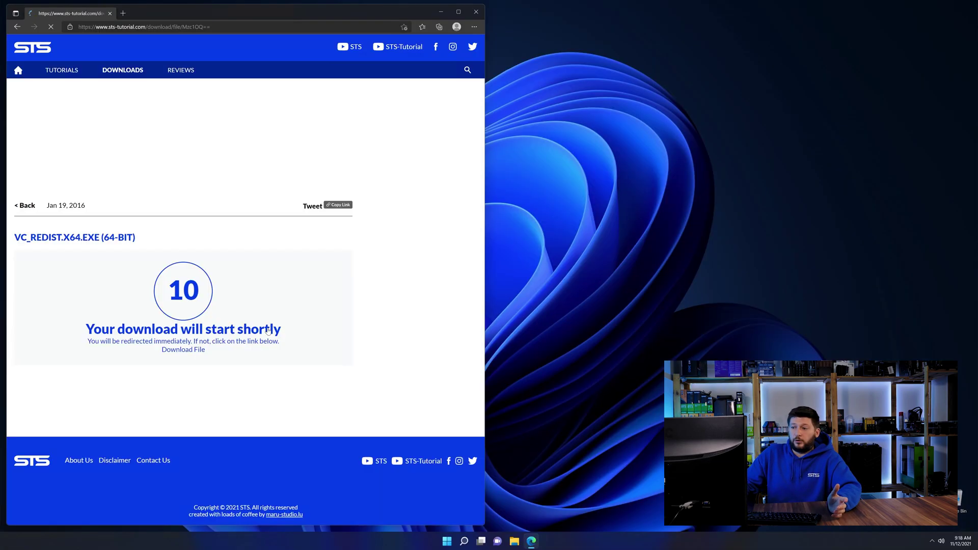
left_click(189, 351)
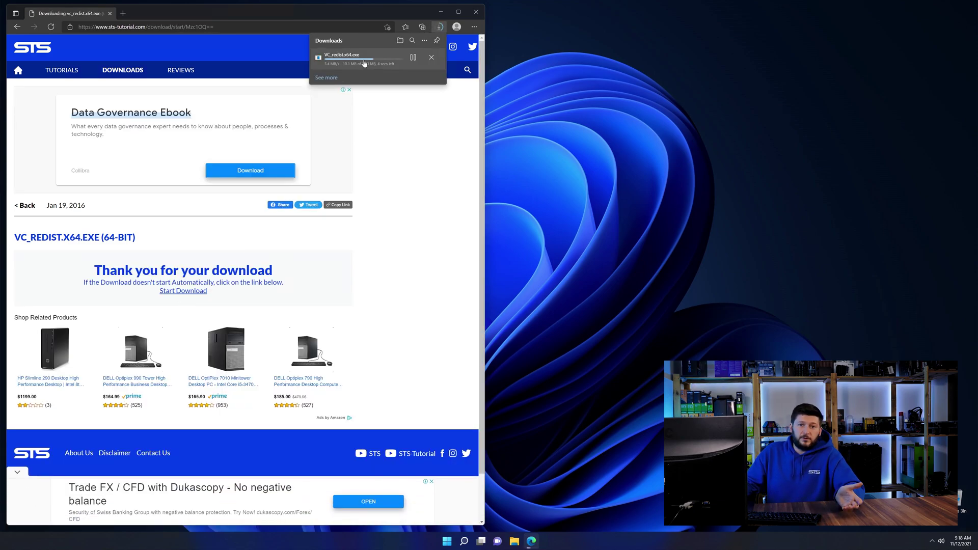
left_click(356, 56)
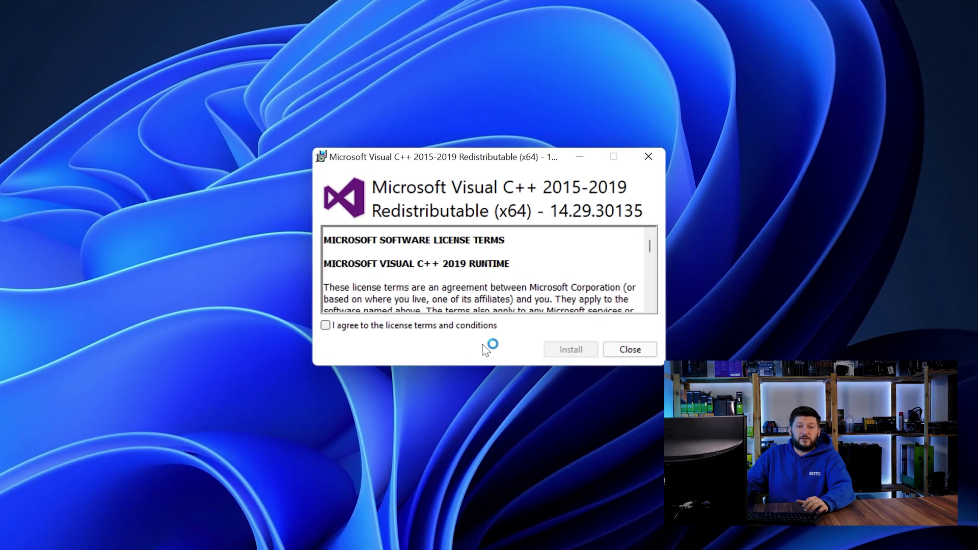